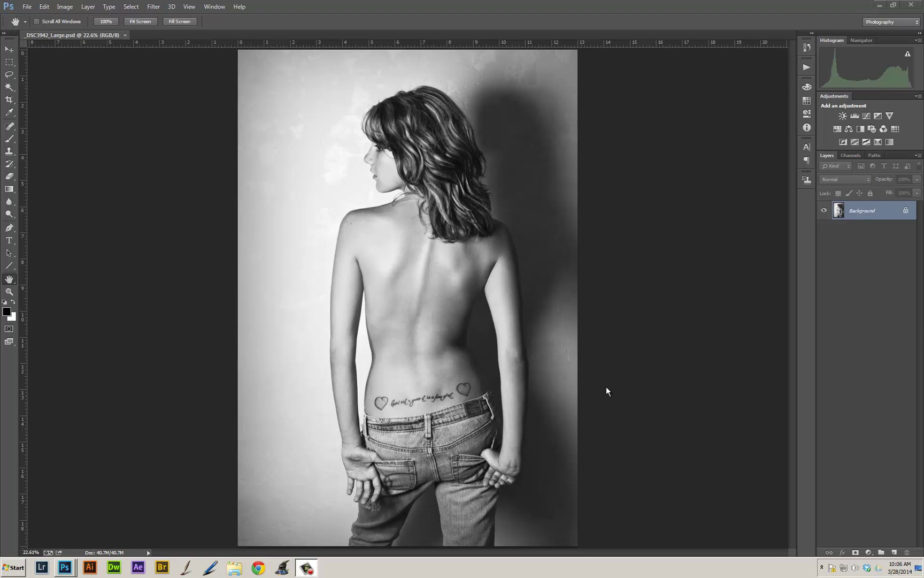
Copy the window layer with its mask from window-mask.psd into the portrait document and minimize the source file
{"action": "left_click", "coordinate": [65, 569]}
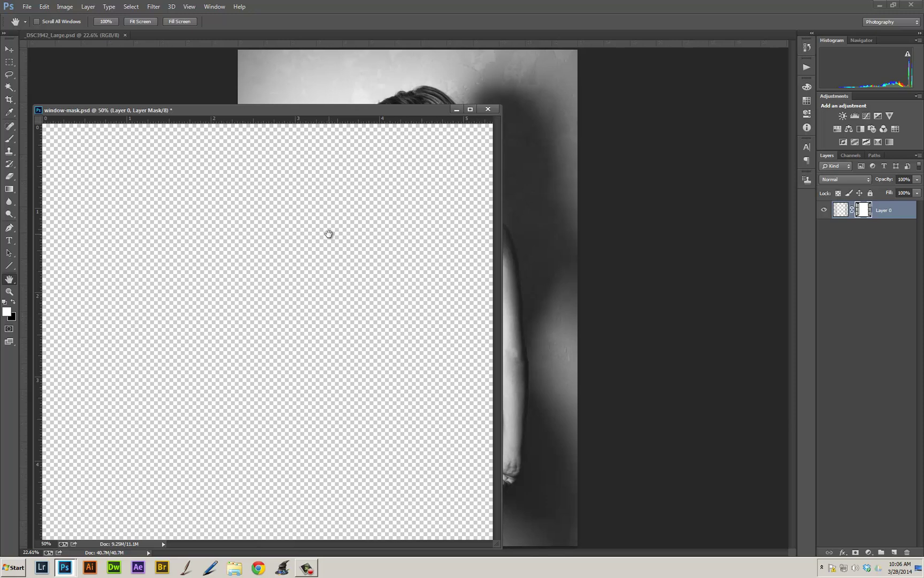
{"action": "left_click", "coordinate": [864, 214], "text": "shift"}
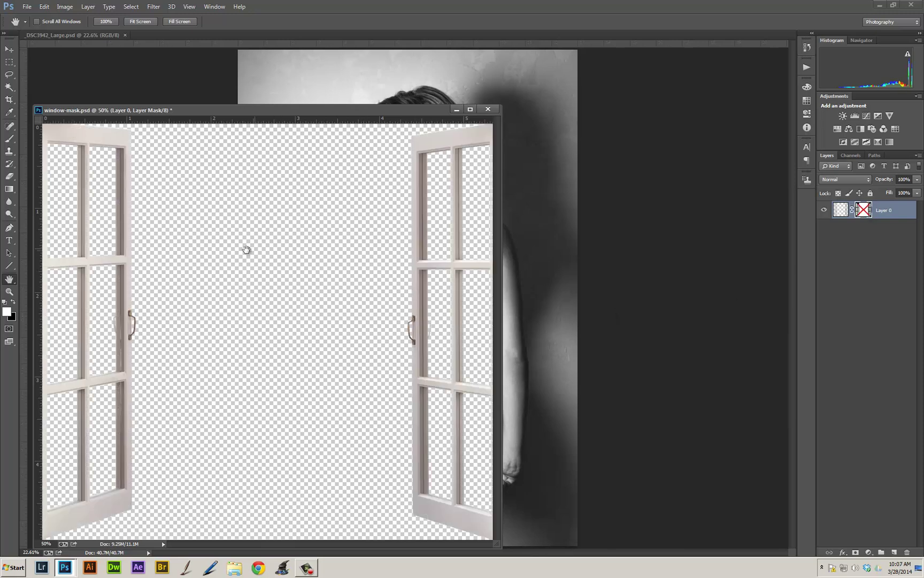
{"action": "left_click", "coordinate": [864, 212], "text": "shift"}
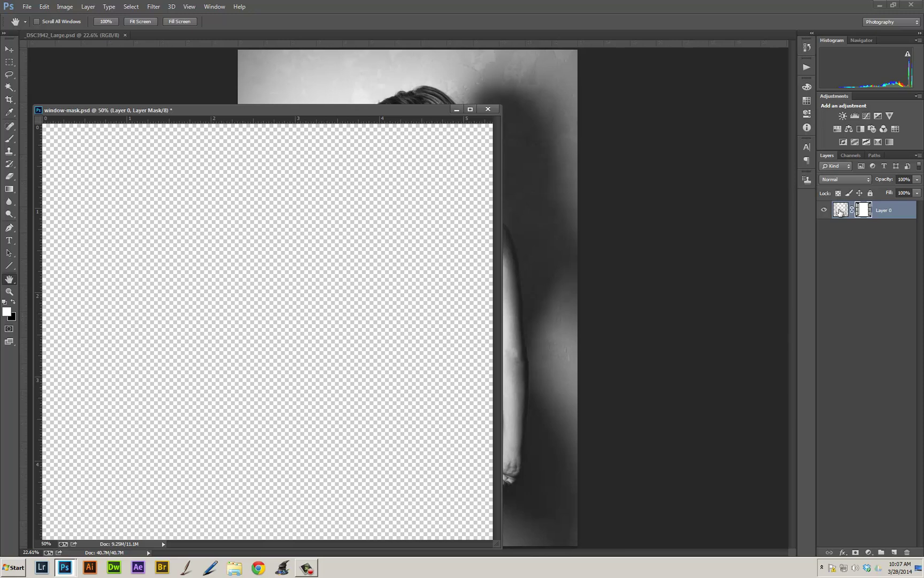
{"action": "left_click_drag", "start_coordinate": [841, 211], "coordinate": [390, 83]}
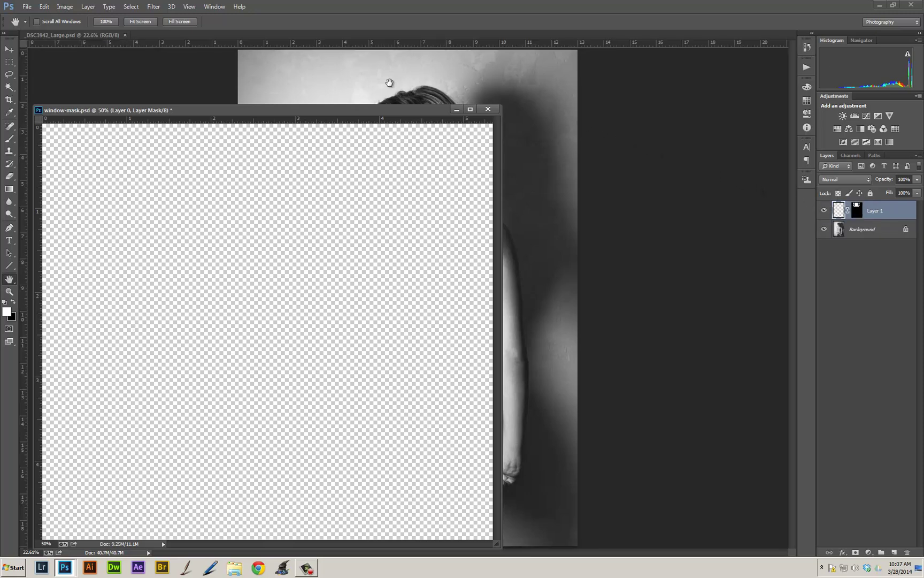
{"action": "left_click", "coordinate": [457, 109]}
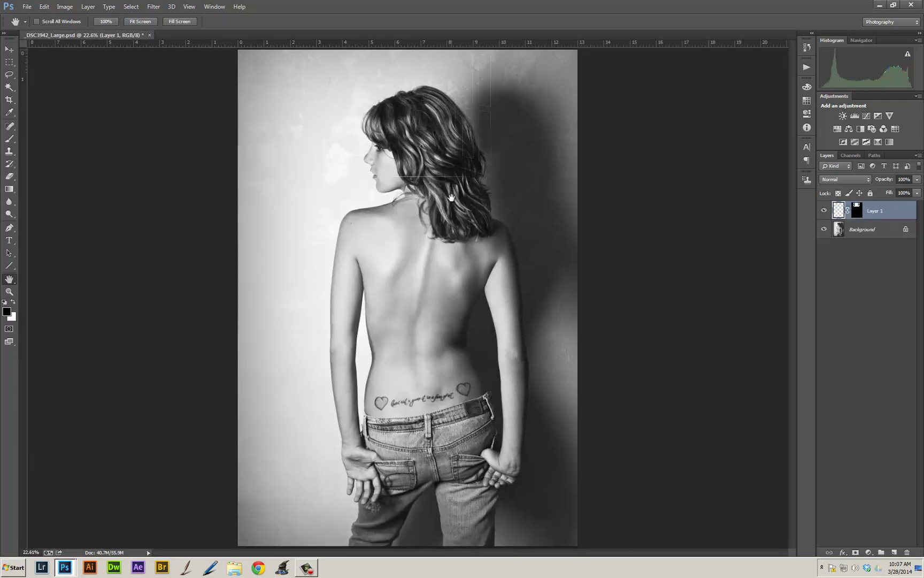
Disable the copied window layer's mask to show the frames and move the layer over the left half of the portrait
{"action": "left_click", "coordinate": [9, 49]}
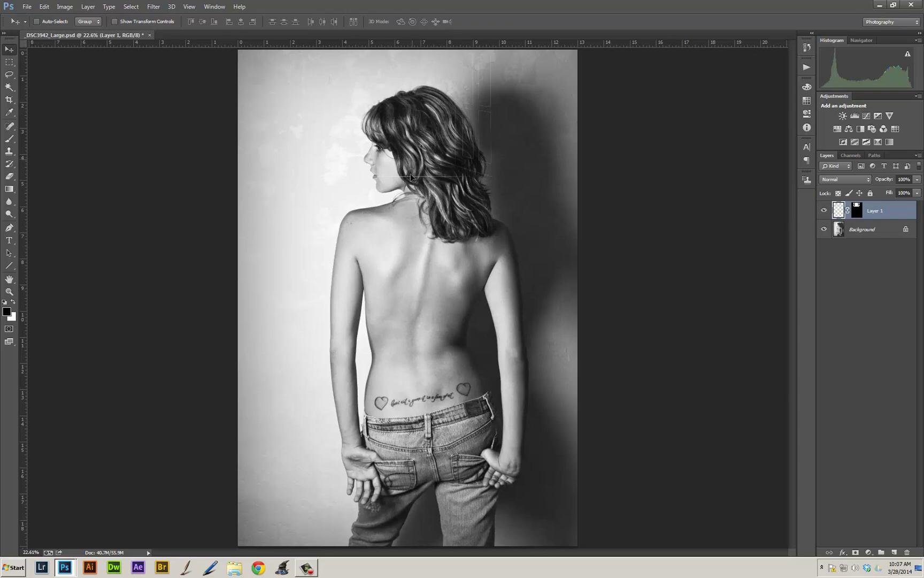
{"action": "left_click_drag", "start_coordinate": [410, 173], "coordinate": [444, 331]}
{"action": "left_click", "coordinate": [857, 211]}
{"action": "left_click", "coordinate": [858, 212], "text": "shift"}
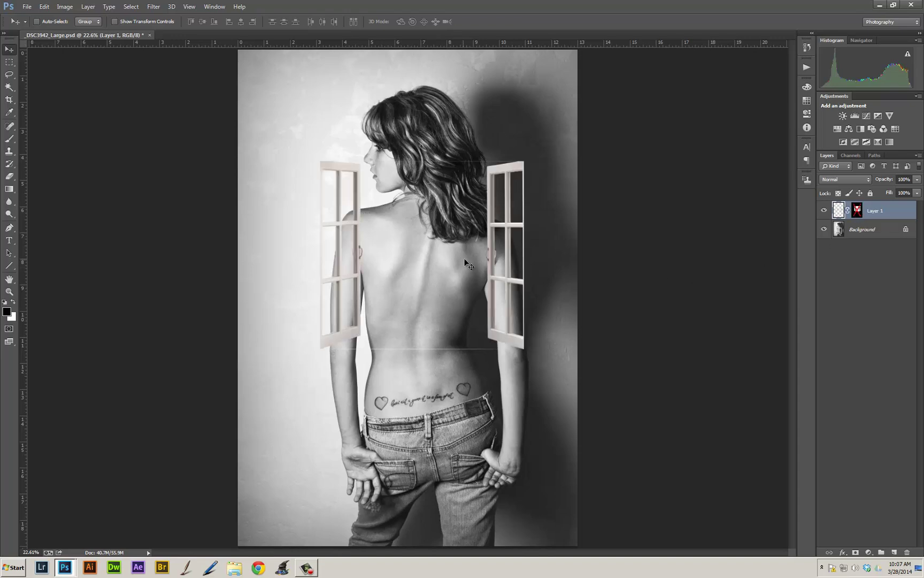
{"action": "left_click_drag", "start_coordinate": [464, 258], "coordinate": [439, 273]}
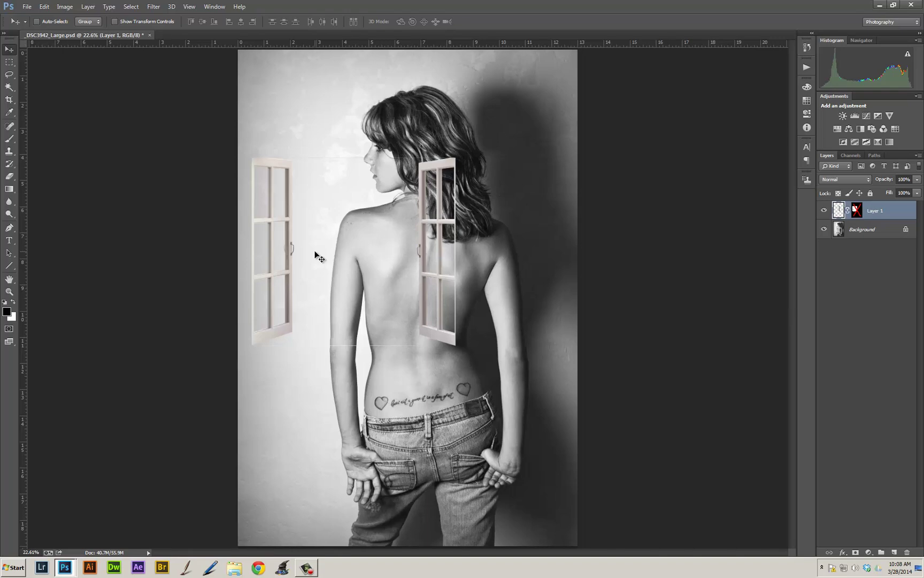
Scale the window layer proportionally to about 149% and align it with the photo's left edge
{"action": "key", "text": "ctrl+t"}
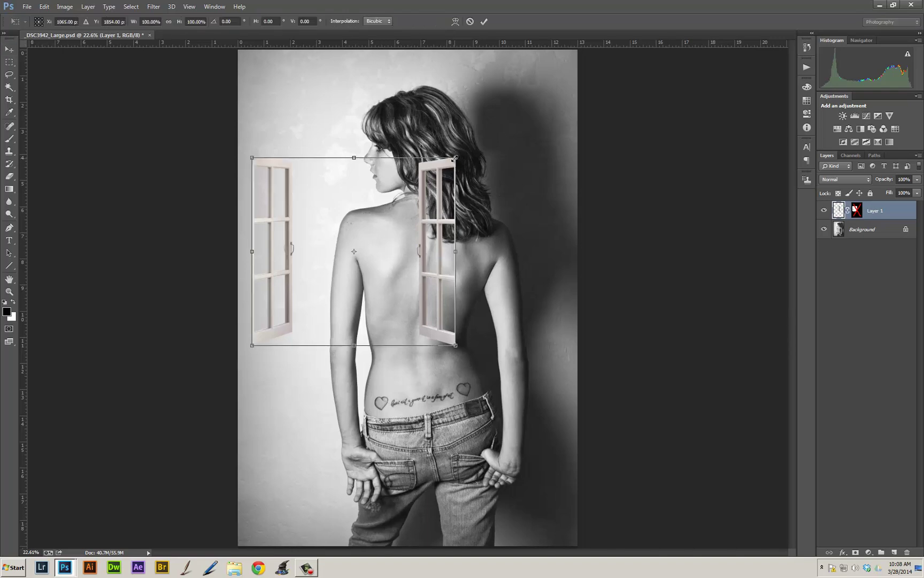
{"action": "left_click_drag", "start_coordinate": [455, 158], "coordinate": [560, 122]}
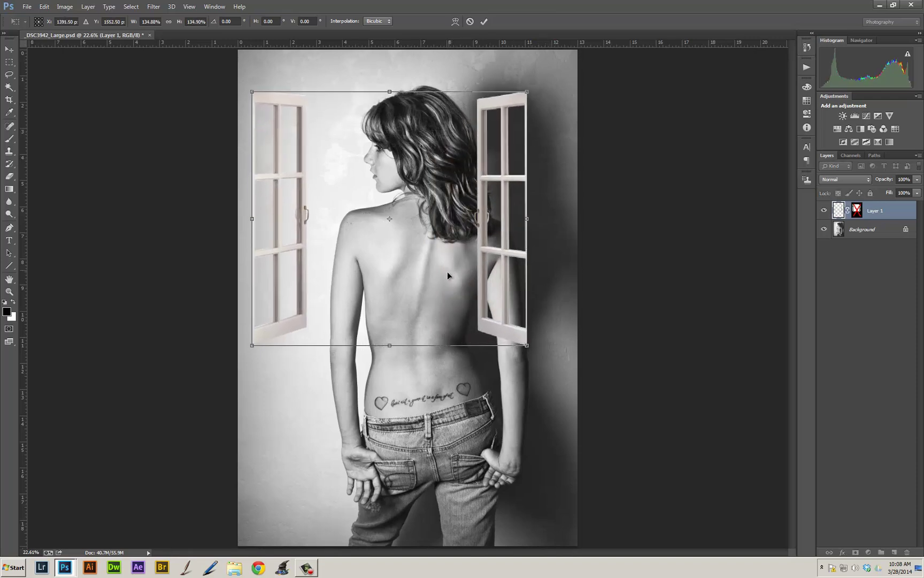
{"action": "left_click_drag", "start_coordinate": [448, 271], "coordinate": [435, 308]}
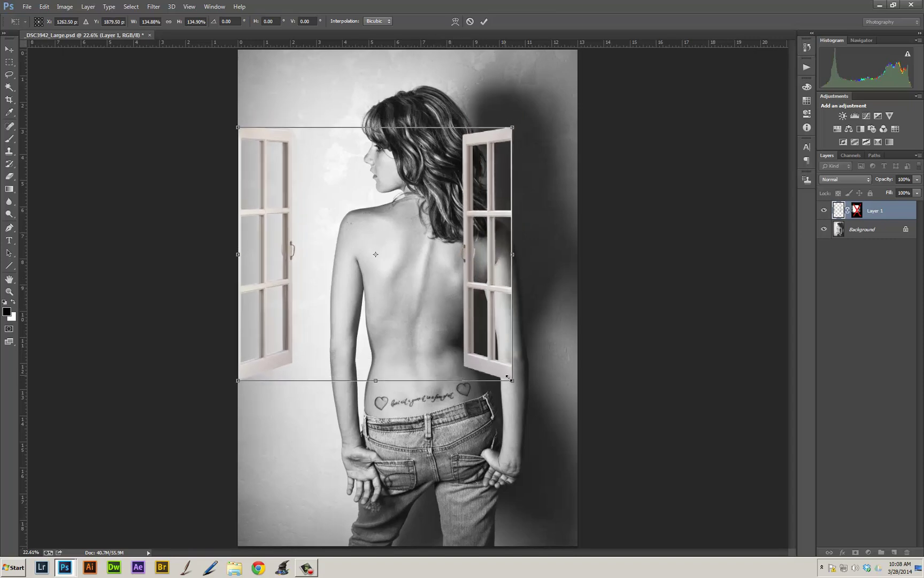
{"action": "left_click_drag", "start_coordinate": [507, 387], "coordinate": [531, 420]}
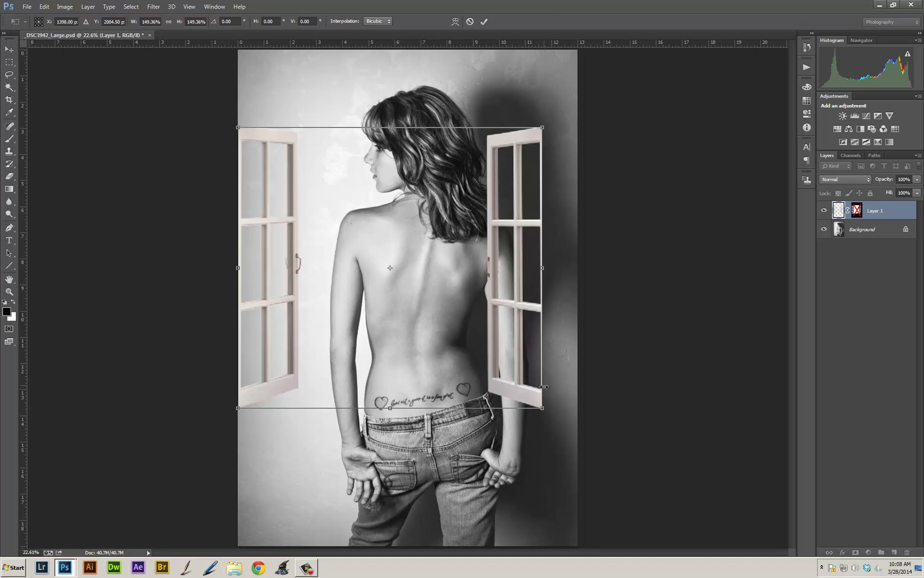
Apply a perspective transform that narrows the window's right end, and stretch its height to about 170%
{"action": "right_click", "coordinate": [414, 213]}
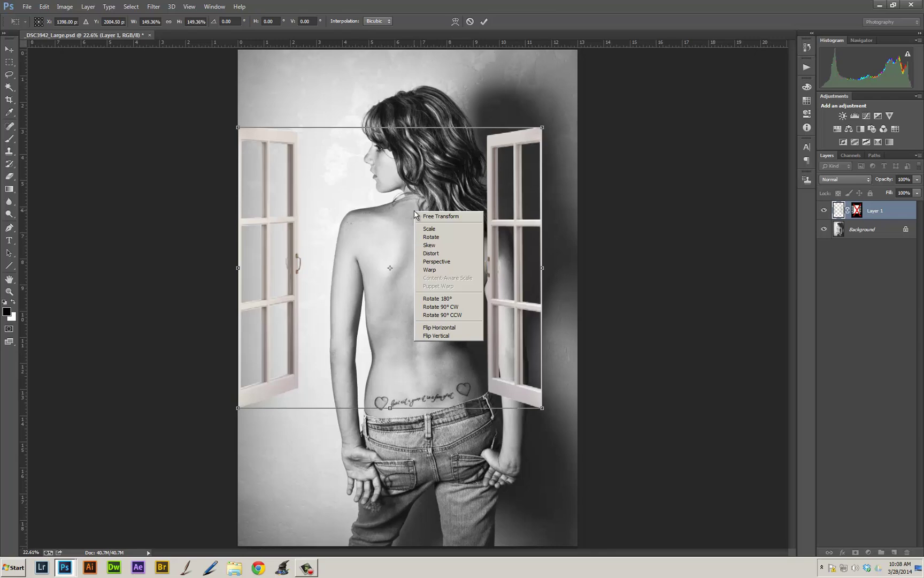
{"action": "left_click", "coordinate": [441, 261]}
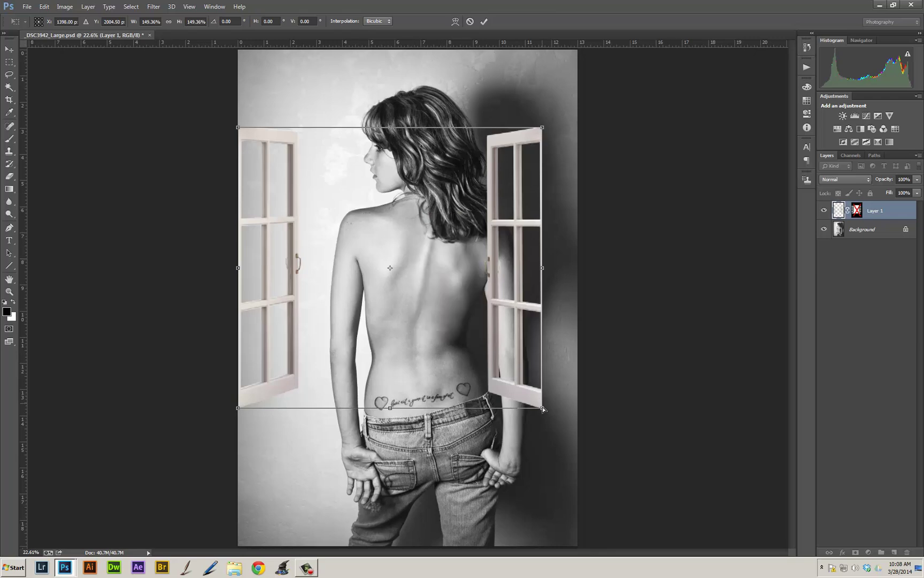
{"action": "left_click_drag", "start_coordinate": [542, 411], "coordinate": [543, 361]}
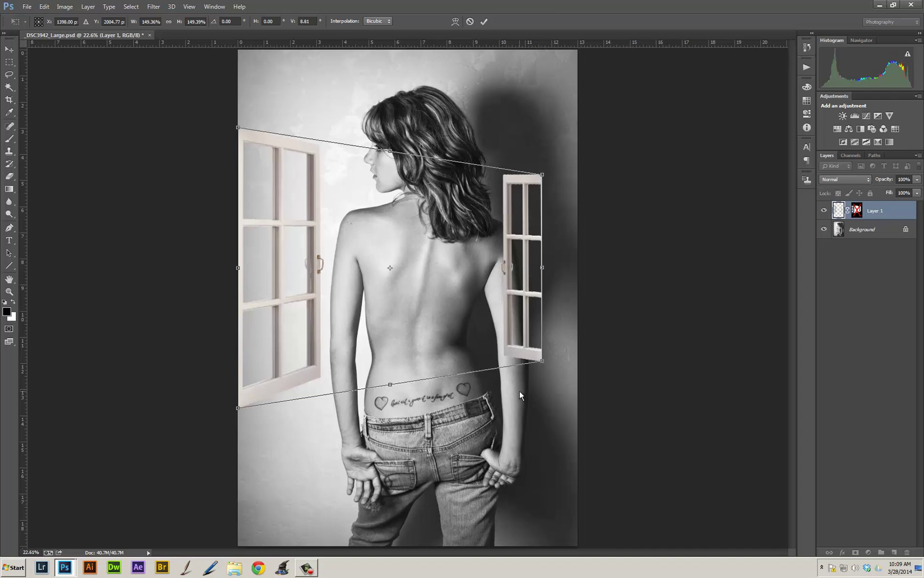
{"action": "right_click", "coordinate": [441, 335]}
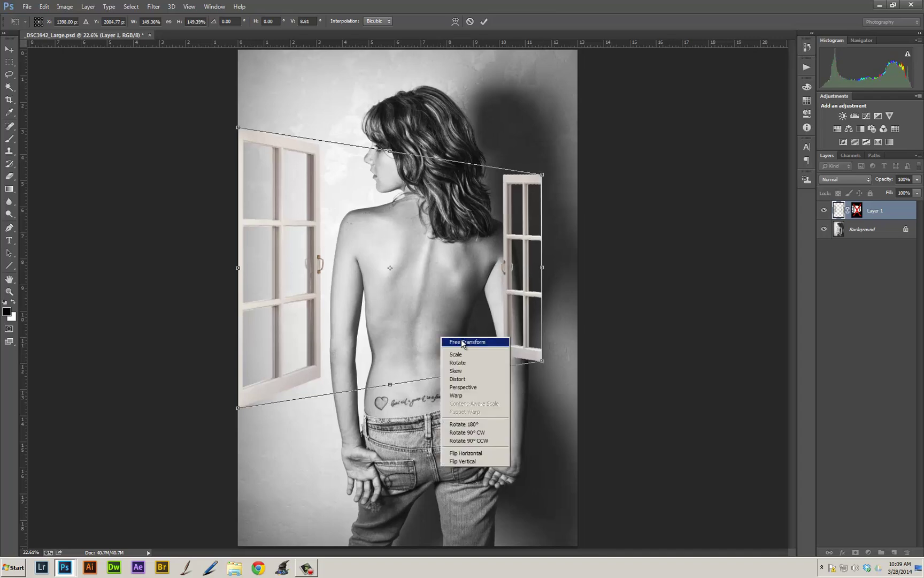
{"action": "left_click", "coordinate": [463, 344]}
{"action": "left_click_drag", "start_coordinate": [391, 384], "coordinate": [392, 350]}
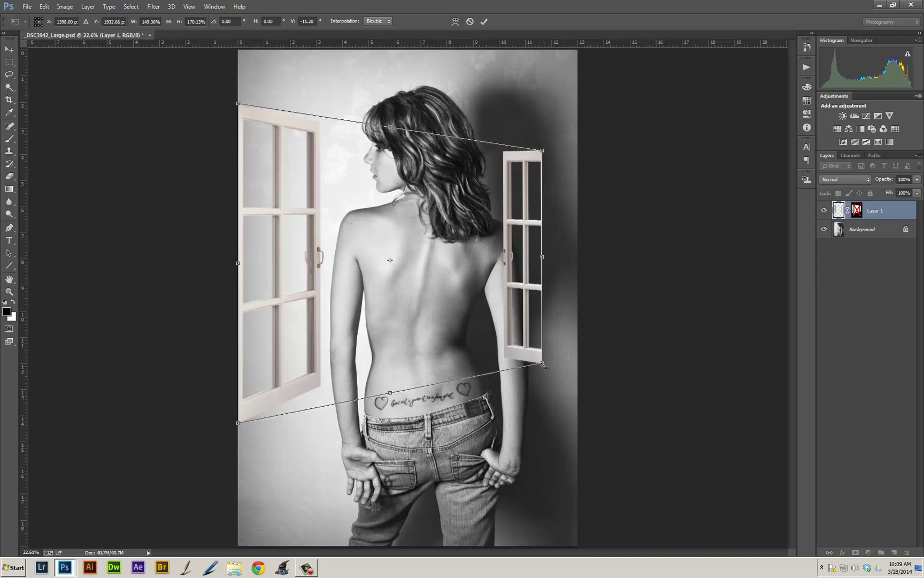
Lower the bottom-right corner of the window transform to refine its perspective
{"action": "right_click", "coordinate": [487, 326]}
{"action": "left_click", "coordinate": [535, 368]}
{"action": "left_click_drag", "start_coordinate": [542, 365], "coordinate": [543, 380]}
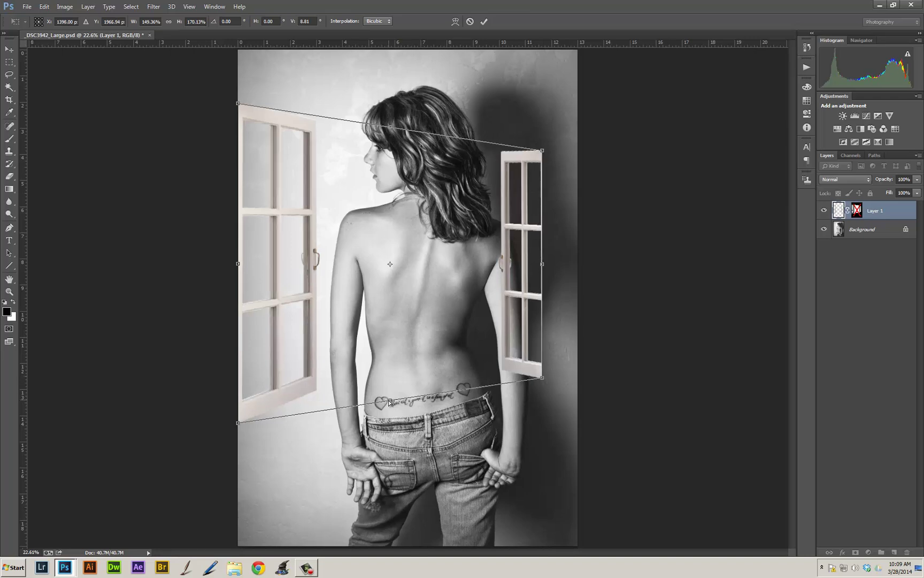
Stretch the window layer's height to about 193% and commit the transform
{"action": "right_click", "coordinate": [381, 354]}
{"action": "key", "text": "Escape"}
{"action": "left_click_drag", "start_coordinate": [389, 407], "coordinate": [389, 425]}
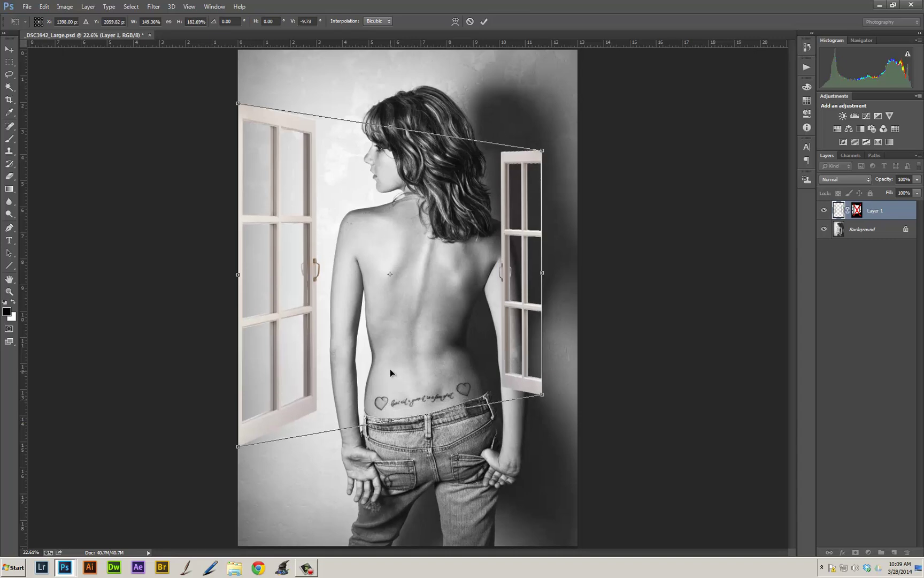
{"action": "left_click_drag", "start_coordinate": [390, 362], "coordinate": [389, 358]}
{"action": "left_click_drag", "start_coordinate": [390, 412], "coordinate": [390, 430]}
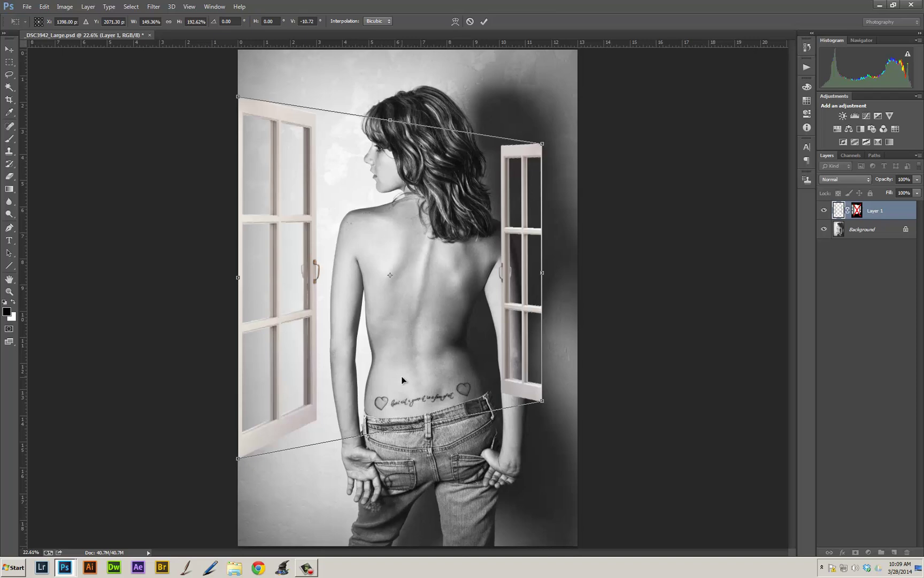
{"action": "key", "text": "Return"}
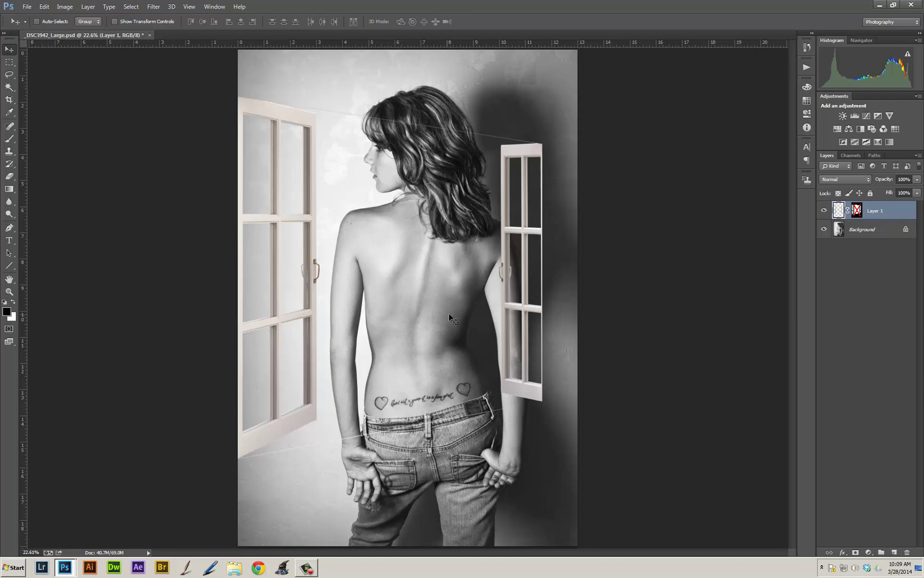
Re-enable the window layer's mask and test loading it as a selection, clearing that selection again
{"action": "left_click", "coordinate": [858, 210]}
{"action": "key", "text": "ctrl+i"}
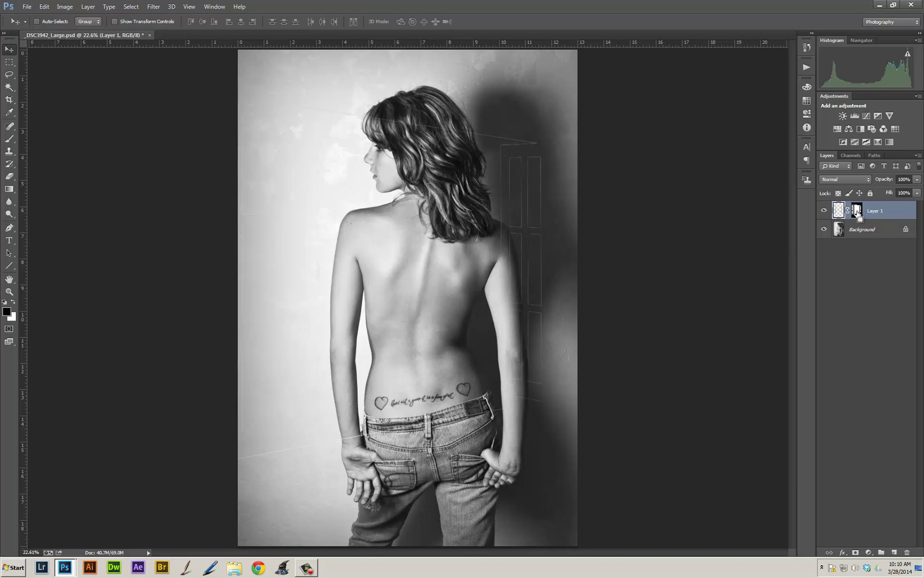
{"action": "left_click", "coordinate": [857, 212], "text": "ctrl"}
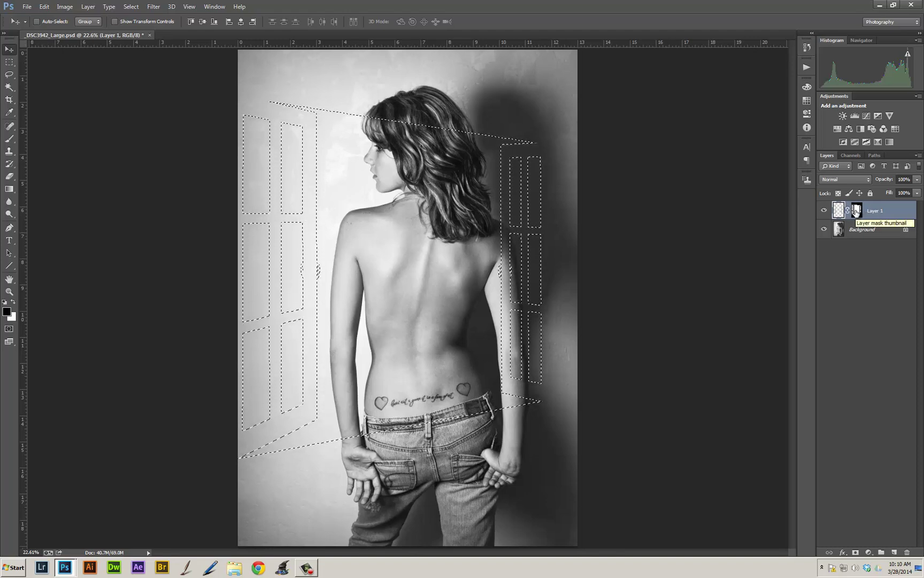
{"action": "key", "text": "ctrl+d"}
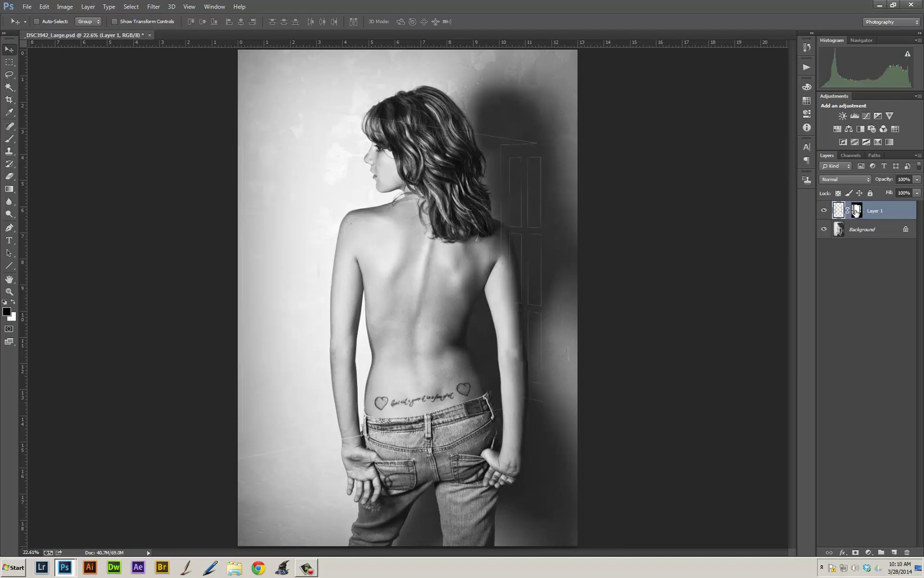
Examine the window layer's mask on its own in black and white, including its selection outline
{"action": "left_click", "coordinate": [856, 210], "text": "alt"}
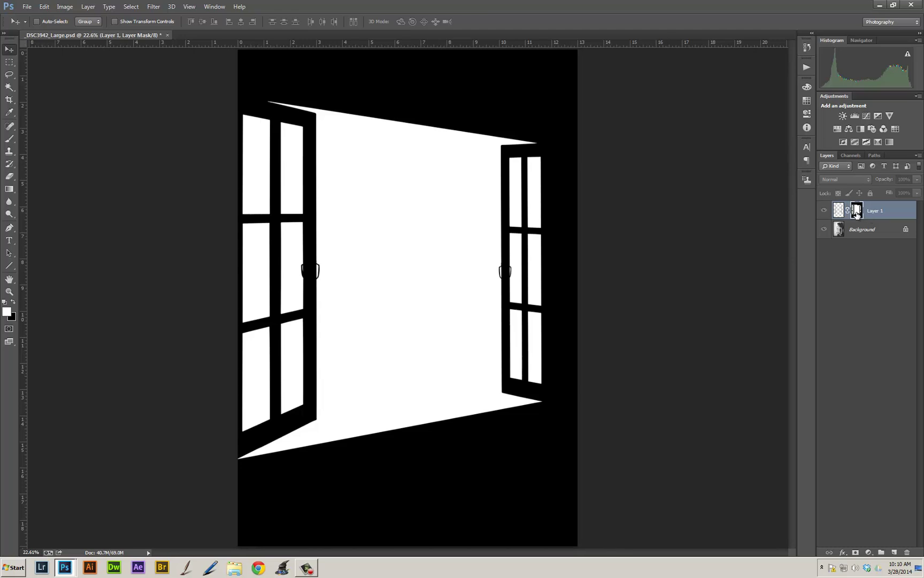
{"action": "left_click", "coordinate": [856, 211], "text": "ctrl"}
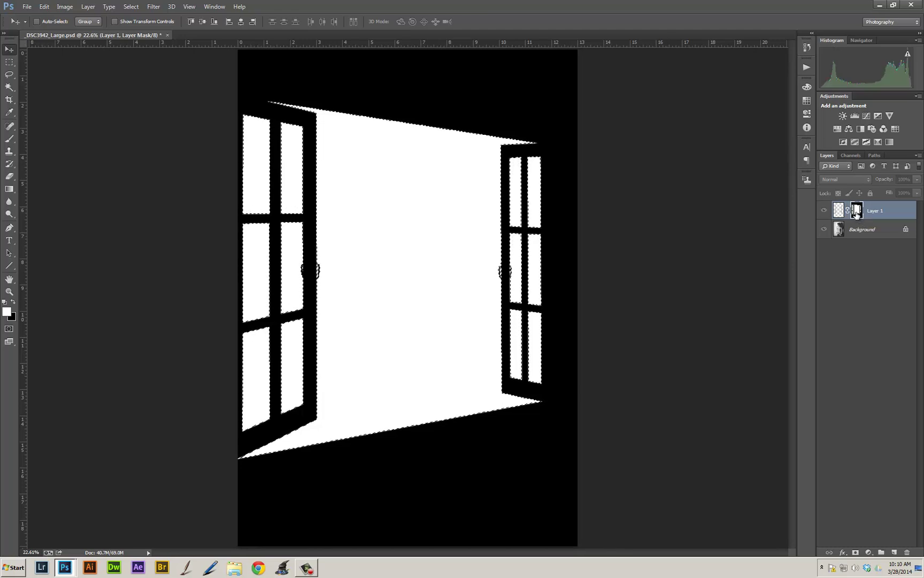
{"action": "key", "text": "ctrl+d"}
{"action": "left_click", "coordinate": [856, 210], "text": "alt"}
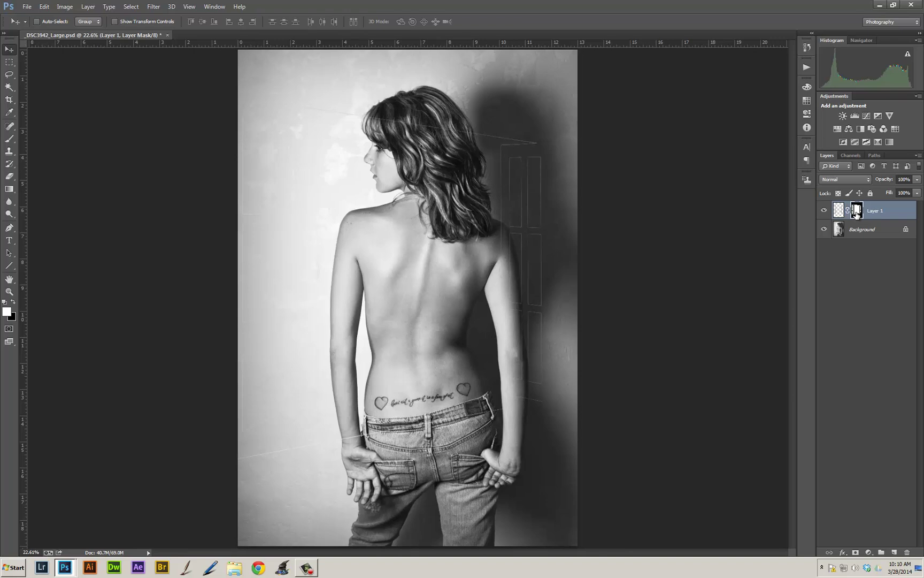
Load the window layer's mask as a selection and show it in Quick Mask mode
{"action": "left_click_drag", "start_coordinate": [856, 213], "coordinate": [858, 215]}
{"action": "left_click", "coordinate": [858, 216], "text": "ctrl"}
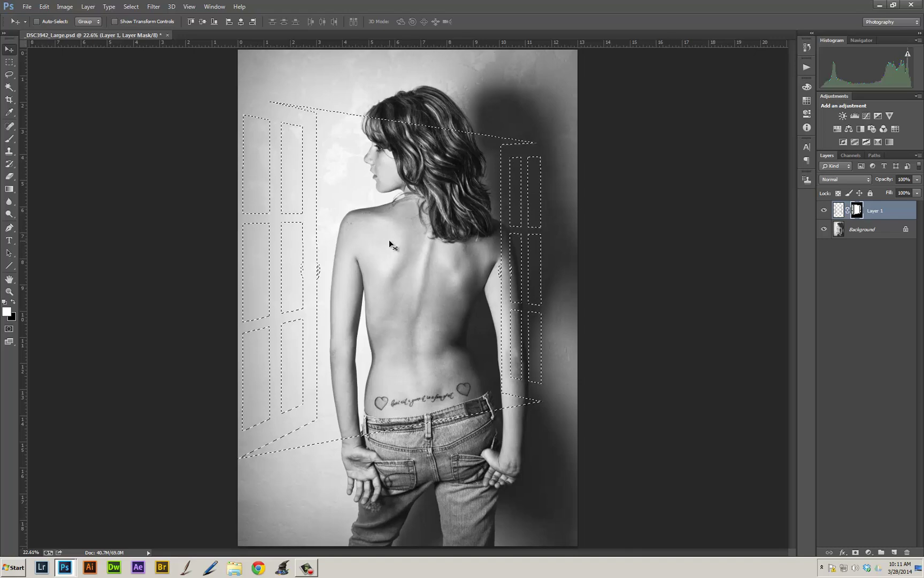
{"action": "key", "text": "q"}
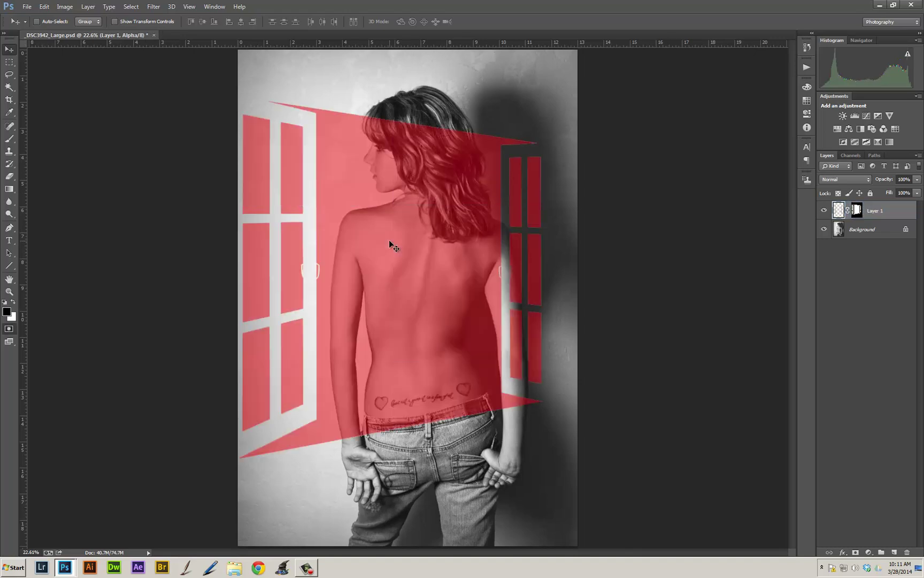
Soften the quick mask's edges with a Gaussian Blur of about 20 pixels
{"action": "left_click", "coordinate": [152, 7]}
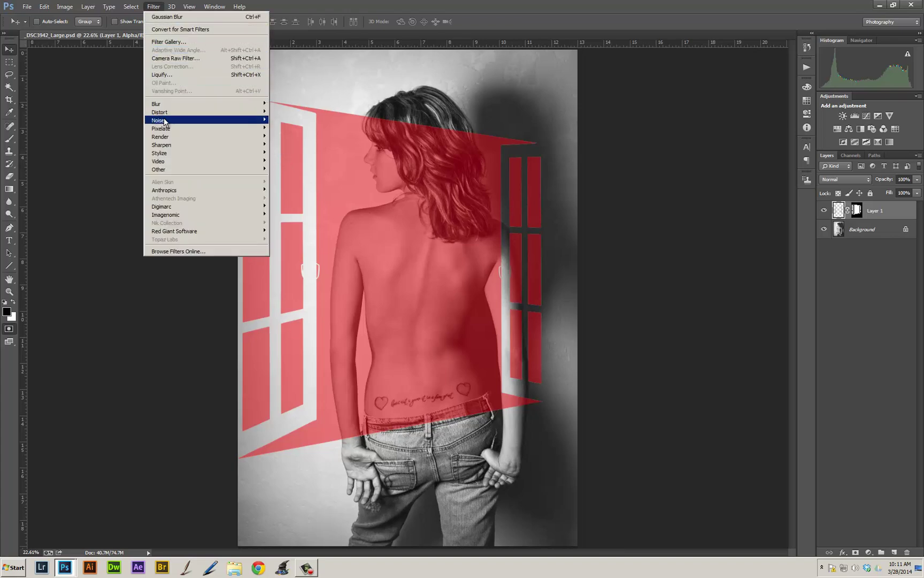
{"action": "mouse_move", "coordinate": [189, 104]}
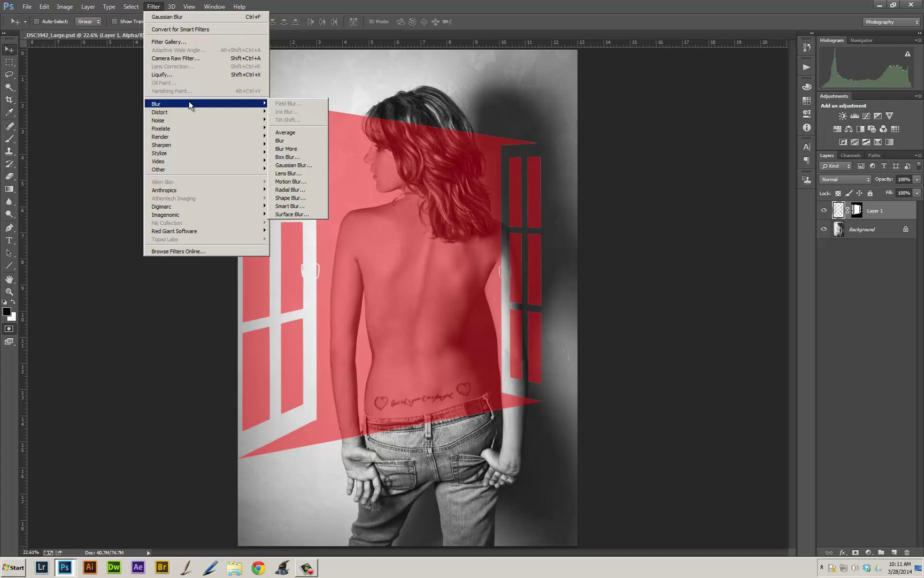
{"action": "left_click", "coordinate": [307, 165]}
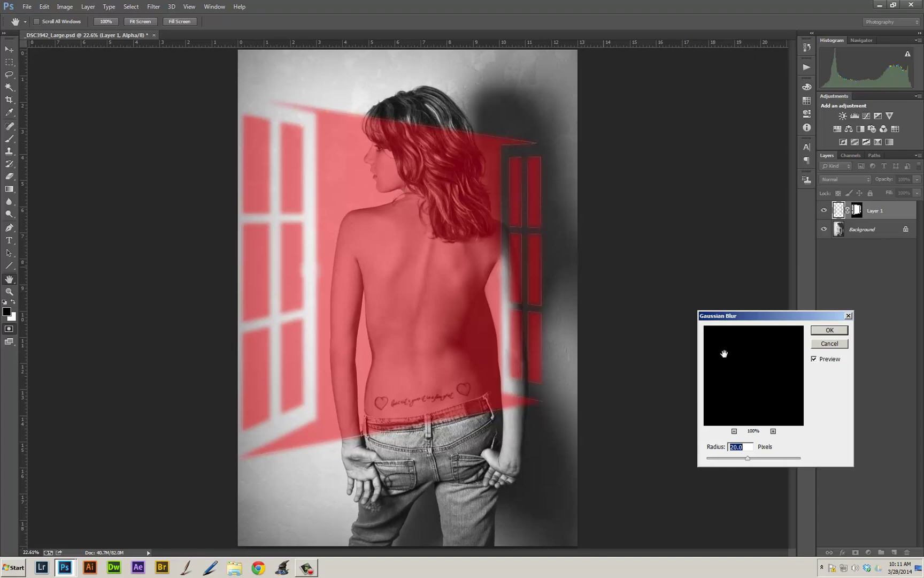
{"action": "left_click_drag", "start_coordinate": [751, 459], "coordinate": [750, 458]}
{"action": "left_click", "coordinate": [828, 332]}
Convert the blurred quick mask back into a selection and hide the window layer
{"action": "key", "text": "v"}
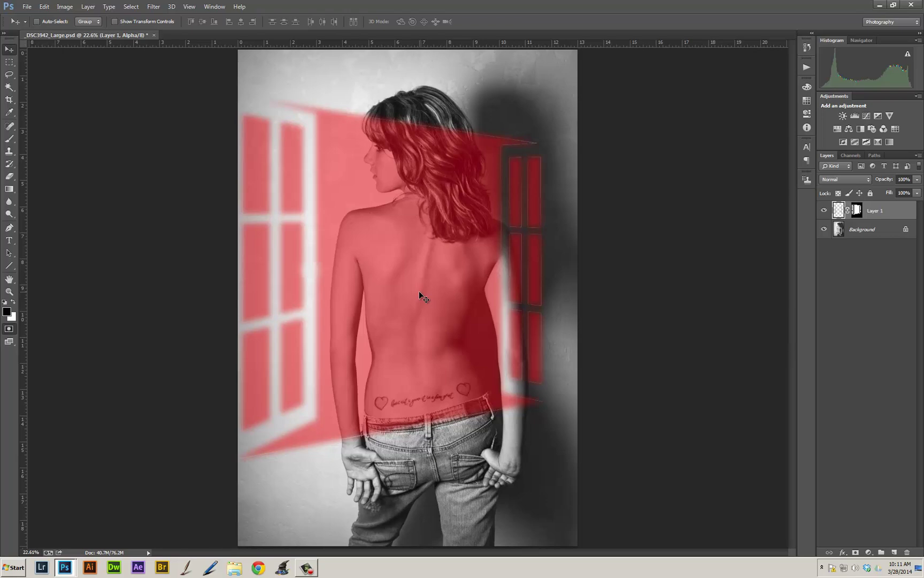
{"action": "key", "text": "q"}
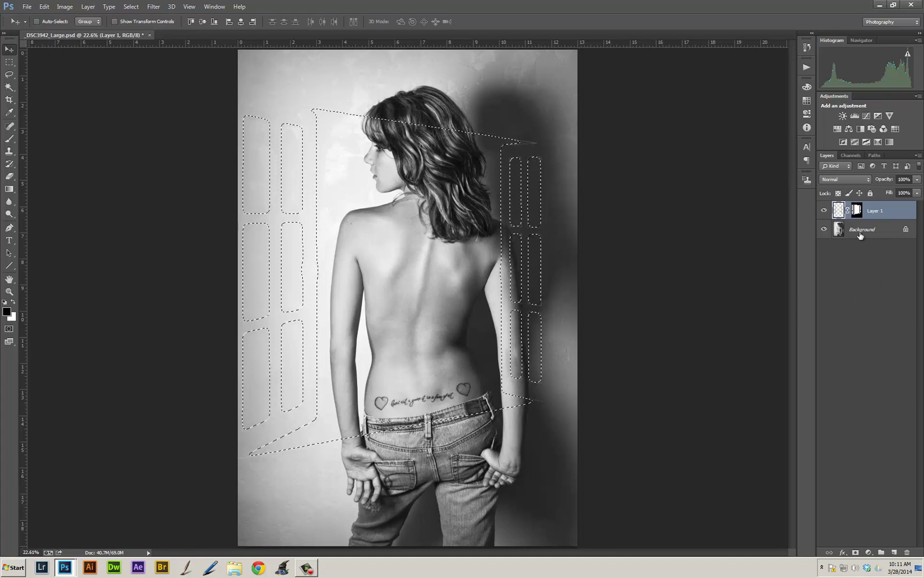
{"action": "left_click", "coordinate": [824, 212]}
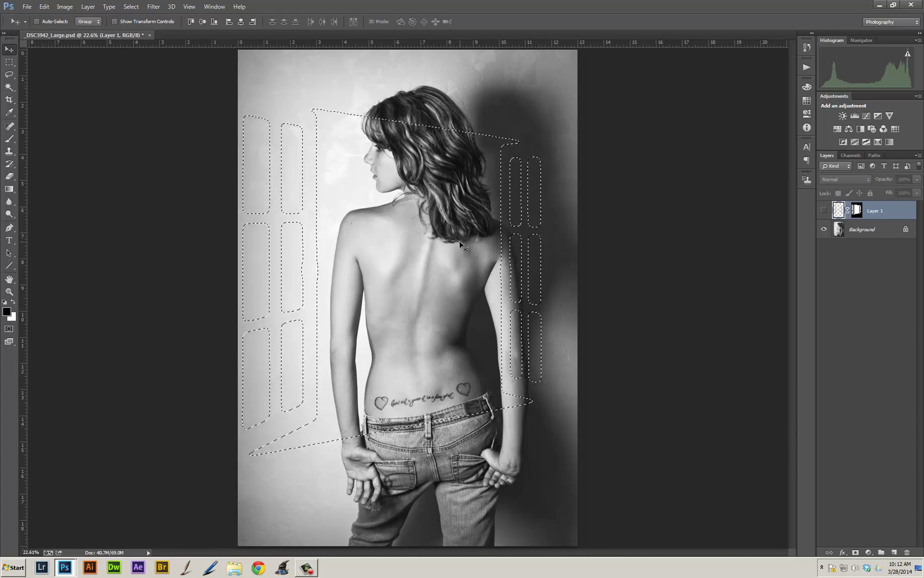
Add a Curves adjustment layer masked by the window selection and check its mask on its own
{"action": "left_click", "coordinate": [868, 552]}
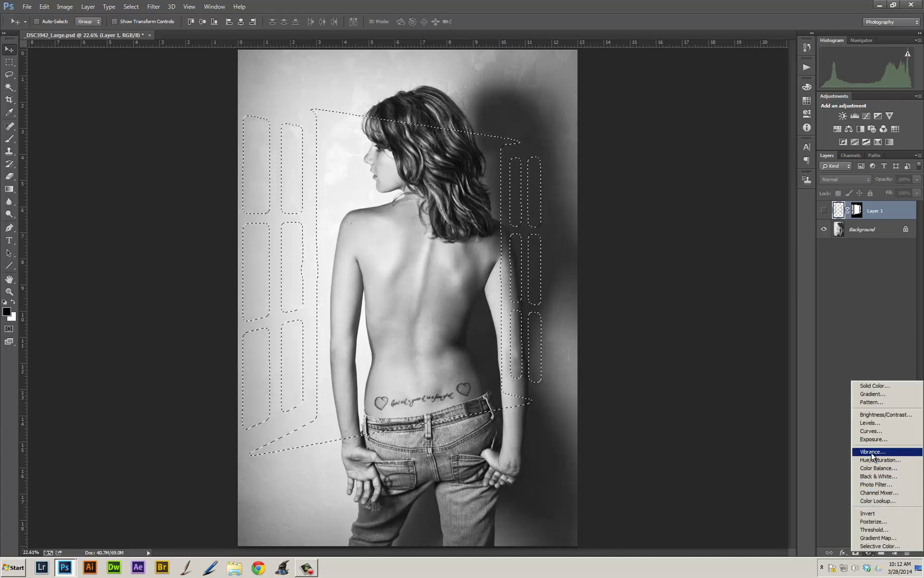
{"action": "left_click", "coordinate": [871, 431]}
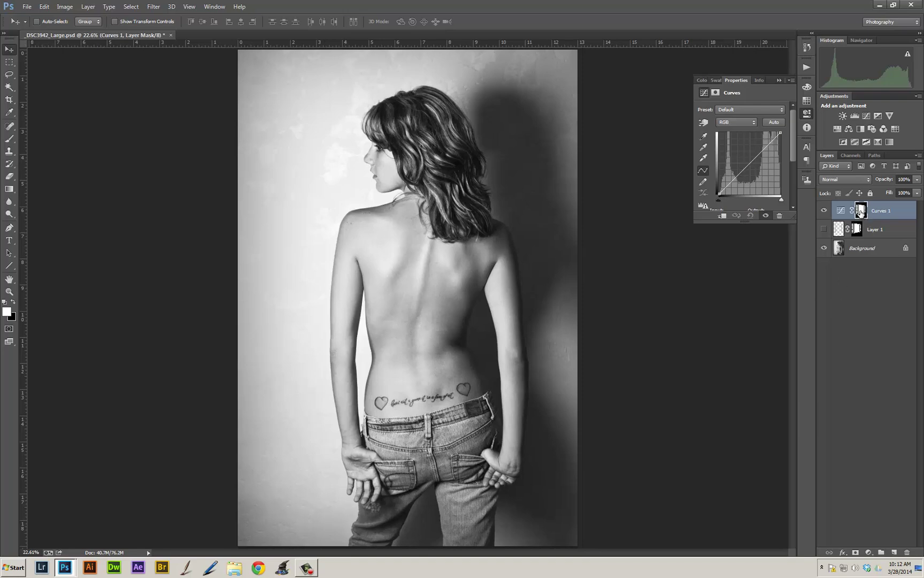
{"action": "left_click", "coordinate": [862, 210], "text": "alt"}
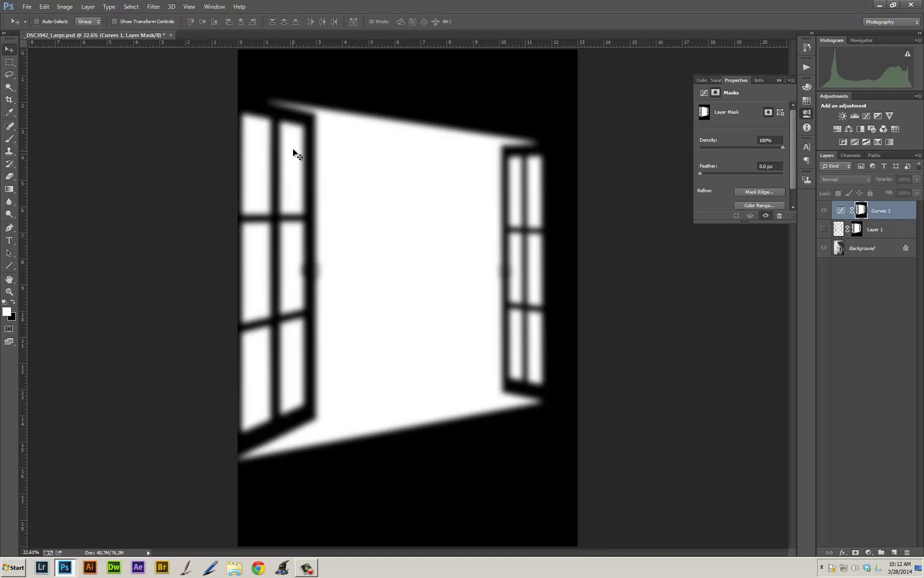
{"action": "left_click", "coordinate": [861, 213], "text": "alt"}
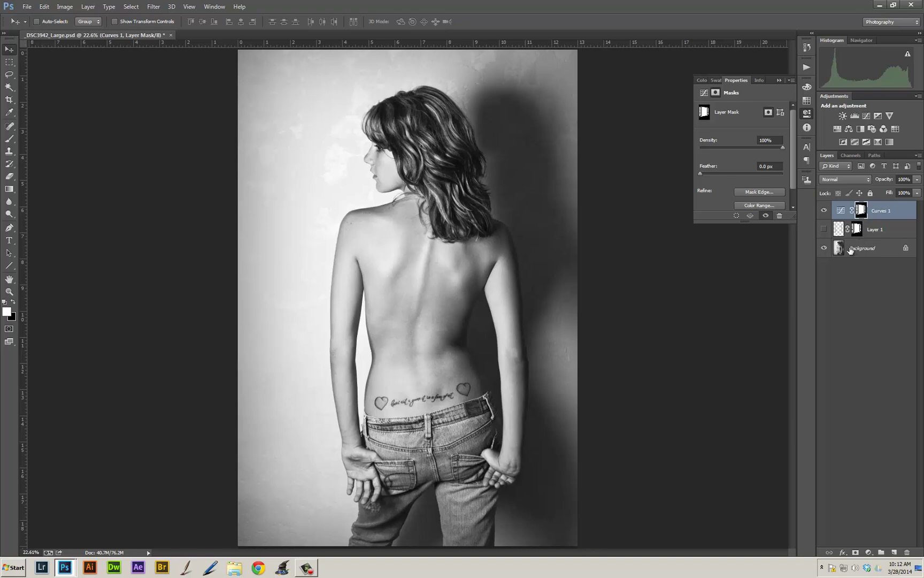
Raise the midtones of the Curves adjustment to brighten the window-light areas
{"action": "left_click", "coordinate": [841, 213]}
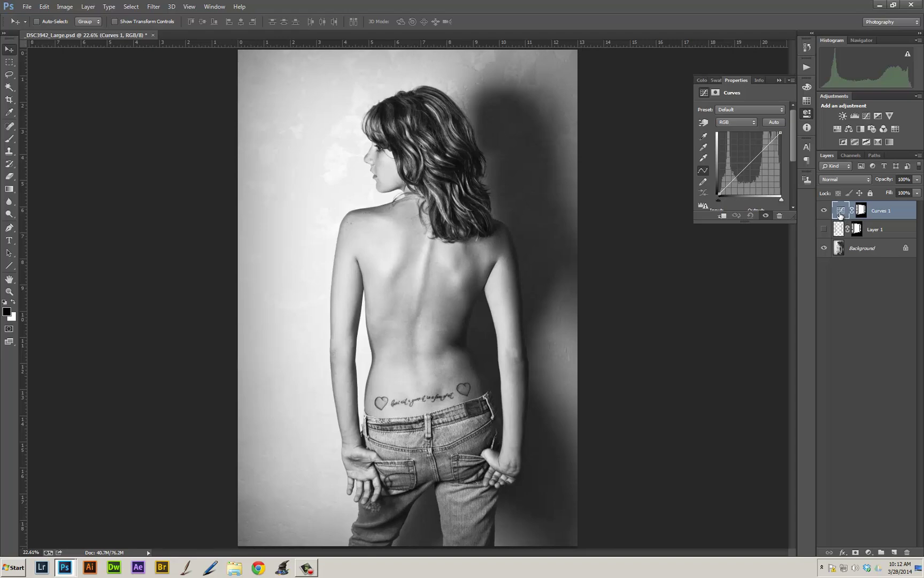
{"action": "left_click", "coordinate": [748, 163]}
{"action": "left_click_drag", "start_coordinate": [748, 163], "coordinate": [744, 158]}
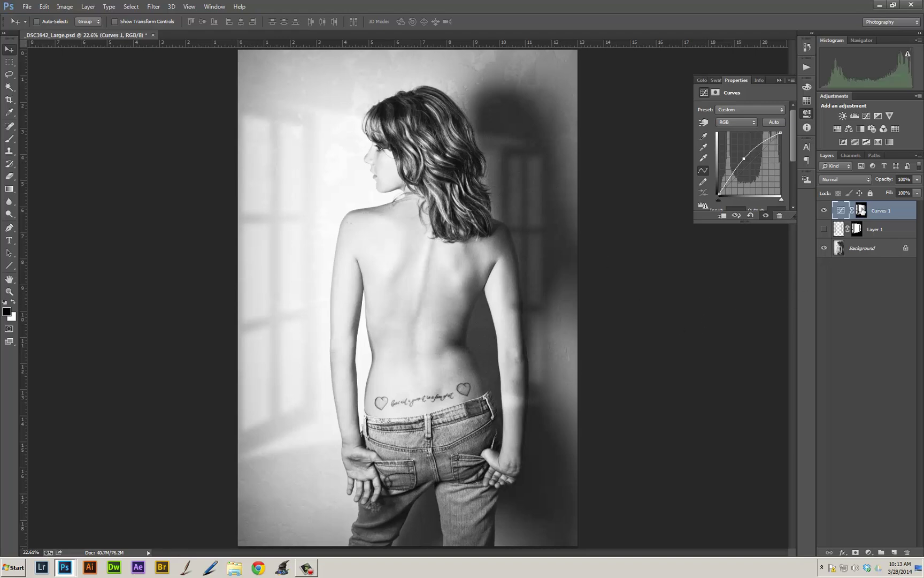
Target the Curves layer's mask with a 700 px brush, try a white stroke over the wall shadow and undo it
{"action": "left_click", "coordinate": [862, 211]}
{"action": "left_click", "coordinate": [862, 210]}
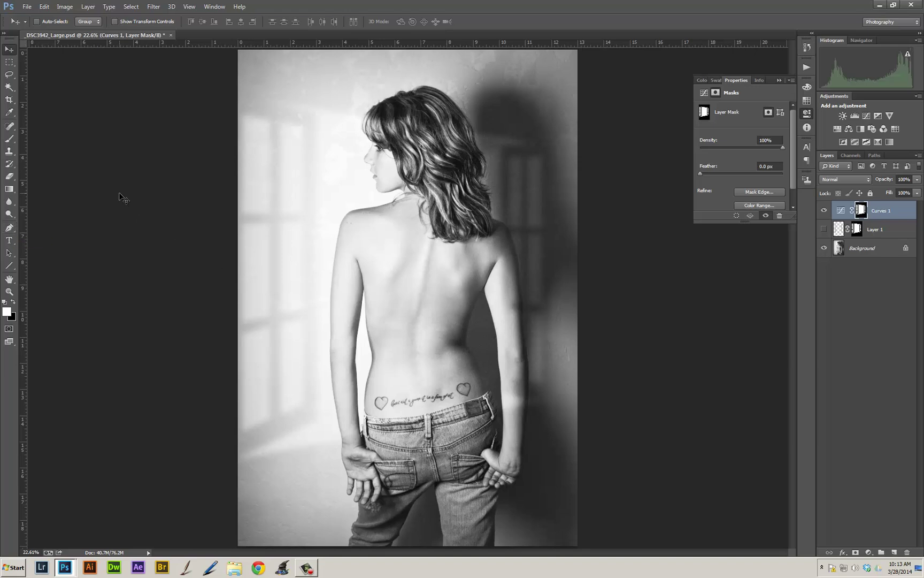
{"action": "key", "text": "b"}
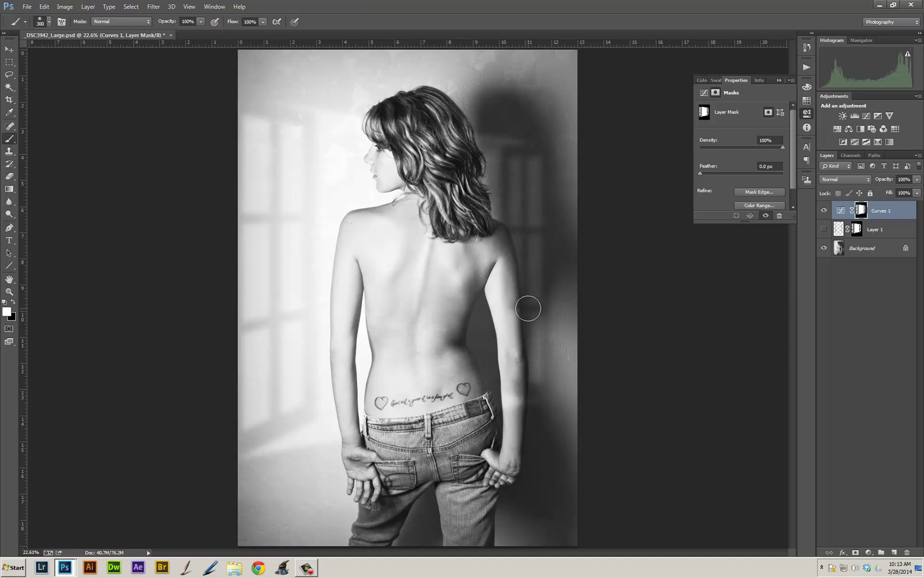
{"action": "key", "text": "bracketright"}
{"action": "key", "text": "bracketright"}
{"action": "key", "text": "bracketright"}
{"action": "key", "text": "bracketright"}
{"action": "key", "text": "bracketright"}
{"action": "key", "text": "bracketright"}
{"action": "left_click_drag", "start_coordinate": [540, 210], "coordinate": [545, 270]}
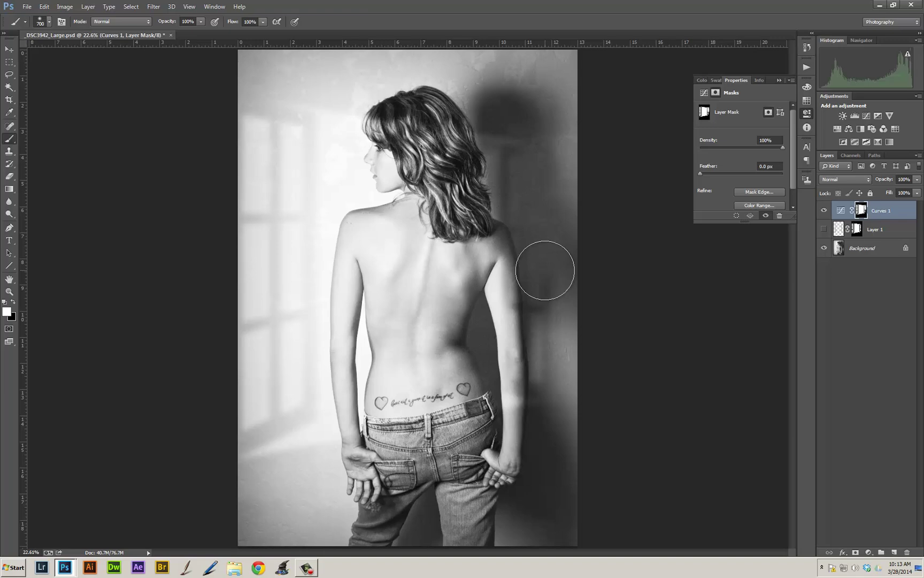
{"action": "key", "text": "ctrl+z"}
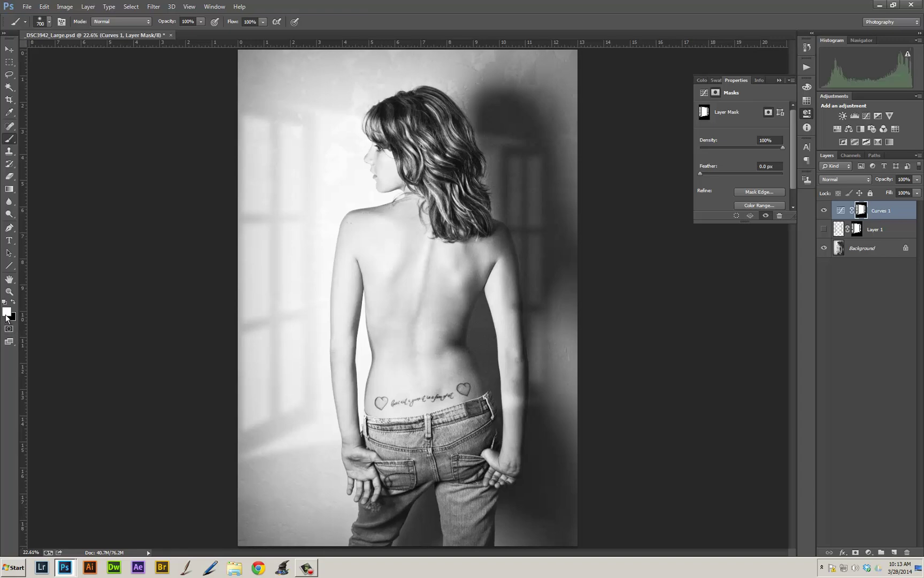
Paint black on the Curves mask over the wall shadow and the gap beside the waist, reducing the brush to 200 px
{"action": "key", "text": "x"}
{"action": "mouse_move", "coordinate": [552, 241]}
{"action": "left_mouse_down"}
{"action": "mouse_move", "coordinate": [553, 400]}
{"action": "mouse_move", "coordinate": [556, 353]}
{"action": "left_mouse_up"}
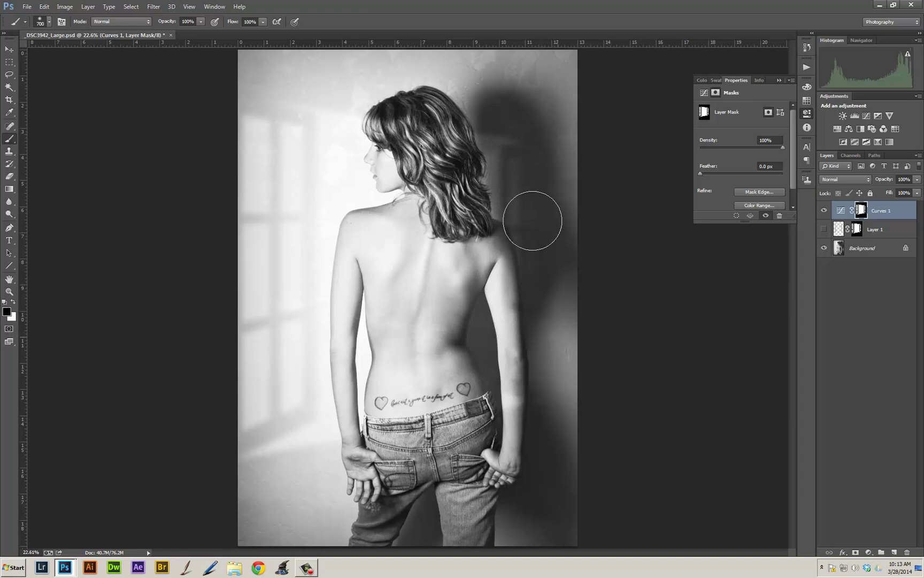
{"action": "mouse_move", "coordinate": [532, 220]}
{"action": "left_mouse_down"}
{"action": "mouse_move", "coordinate": [497, 141]}
{"action": "mouse_move", "coordinate": [496, 108]}
{"action": "mouse_move", "coordinate": [492, 190]}
{"action": "left_mouse_up"}
{"action": "key", "text": "bracketleft"}
{"action": "key", "text": "bracketleft"}
{"action": "key", "text": "bracketleft"}
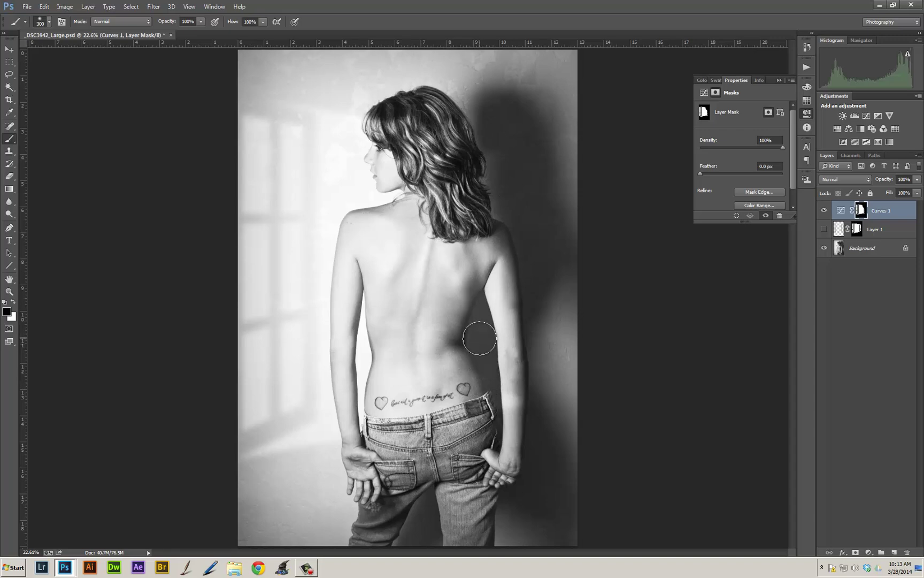
{"action": "key", "text": "bracketleft"}
{"action": "key", "text": "bracketleft"}
{"action": "key", "text": "bracketleft"}
{"action": "key", "text": "bracketleft"}
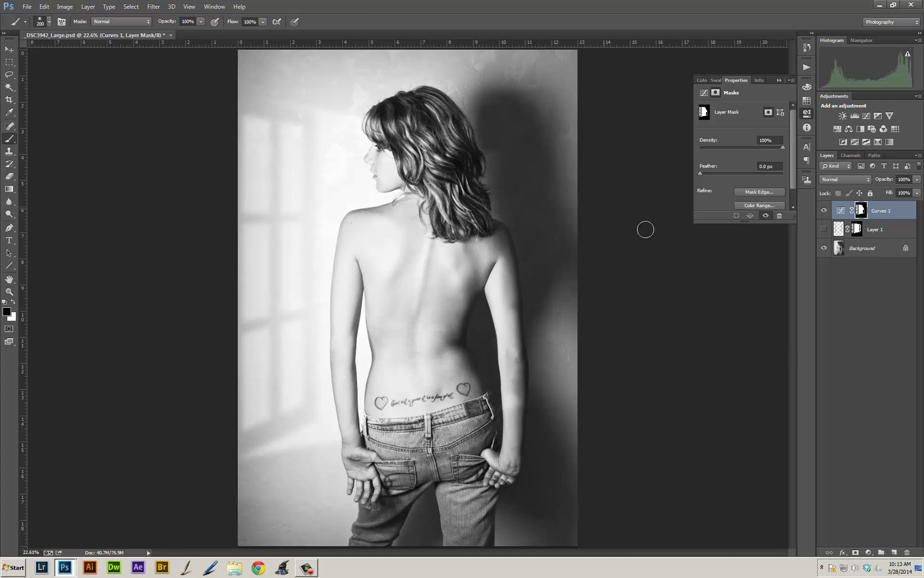
Inspect the painted Curves mask on its own, try a black stroke along the narrow shutter's frame and undo it
{"action": "left_click", "coordinate": [862, 214], "text": "alt"}
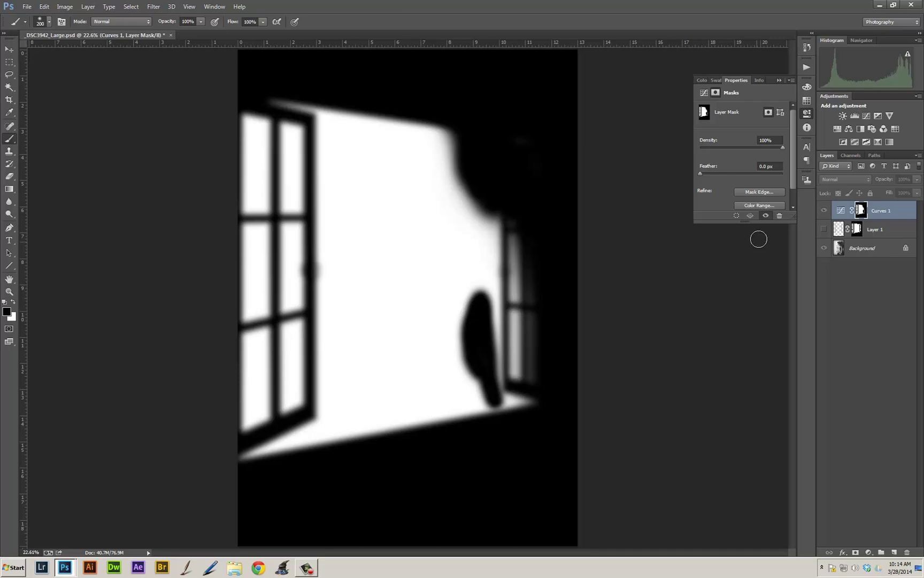
{"action": "left_click", "coordinate": [862, 213], "text": "alt"}
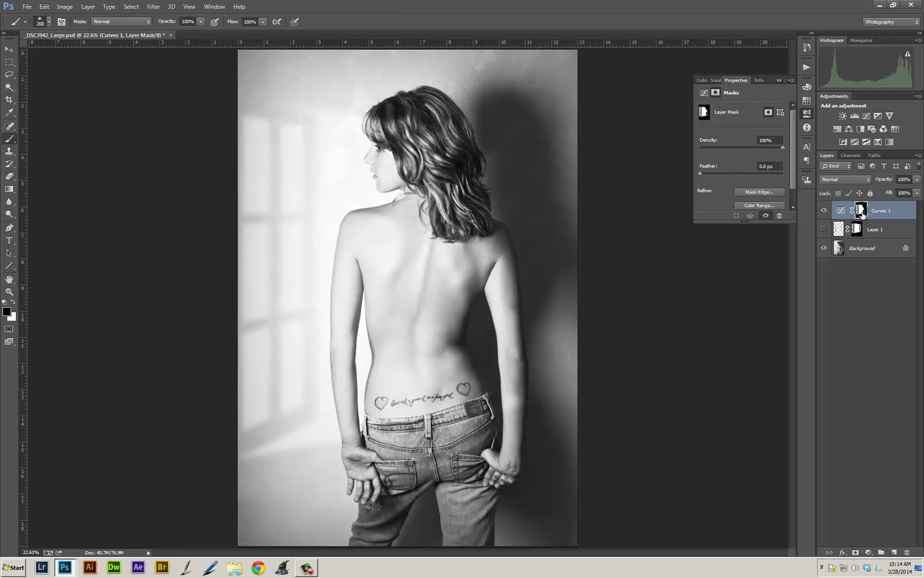
{"action": "left_click", "coordinate": [862, 213], "text": "alt"}
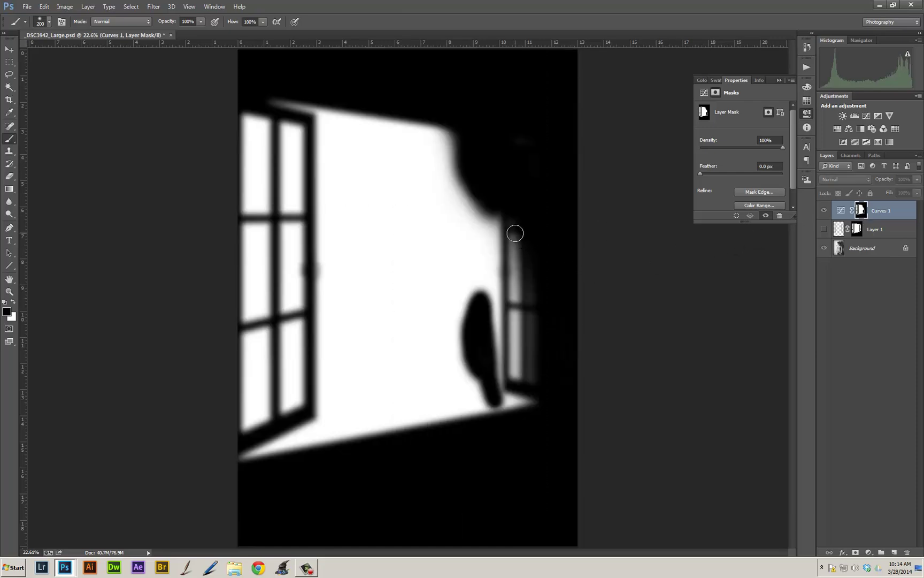
{"action": "left_click_drag", "start_coordinate": [506, 212], "coordinate": [507, 273]}
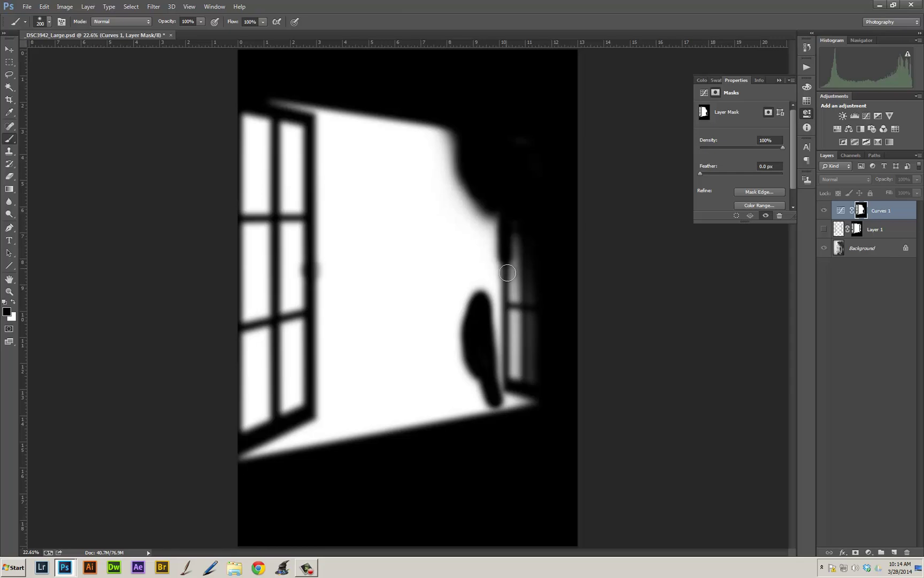
{"action": "key", "text": "ctrl+z"}
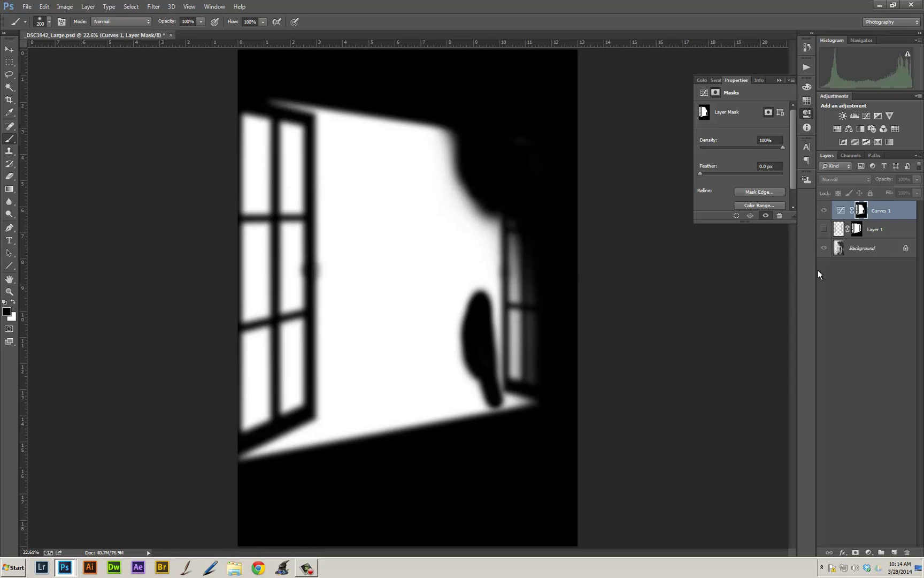
Return to the image view and paint black on the Curves mask over the light edge on the forearm beside the jeans
{"action": "left_click", "coordinate": [861, 213], "text": "alt"}
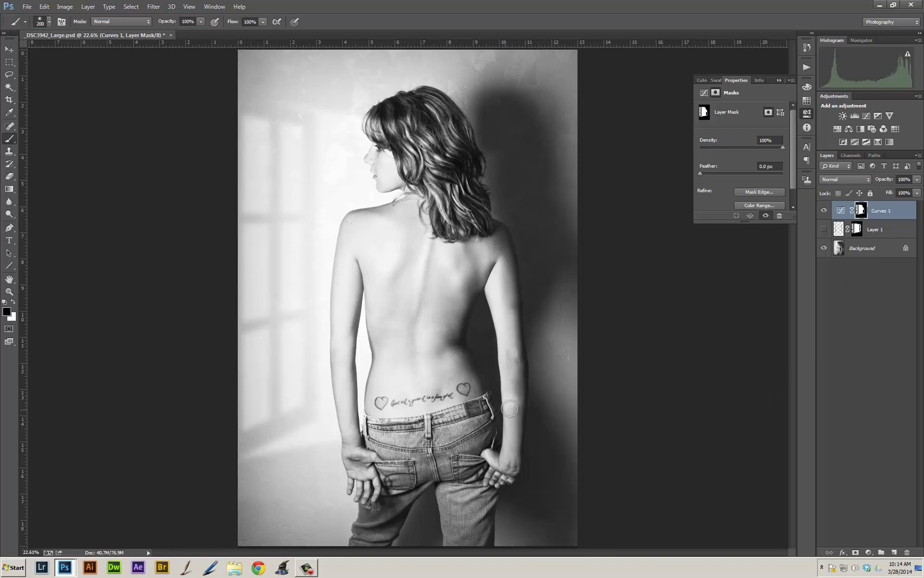
{"action": "mouse_move", "coordinate": [516, 399]}
{"action": "left_mouse_down"}
{"action": "mouse_move", "coordinate": [508, 263]}
{"action": "mouse_move", "coordinate": [513, 425]}
{"action": "left_mouse_up"}
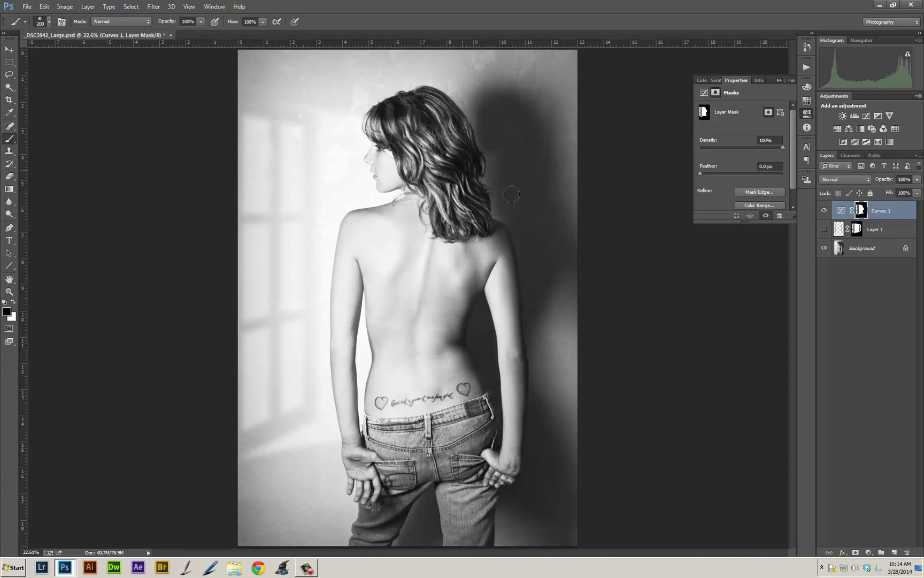
Raise the Curves midtones further and reduce the adjustment layer's opacity to 86%
{"action": "left_click", "coordinate": [841, 211]}
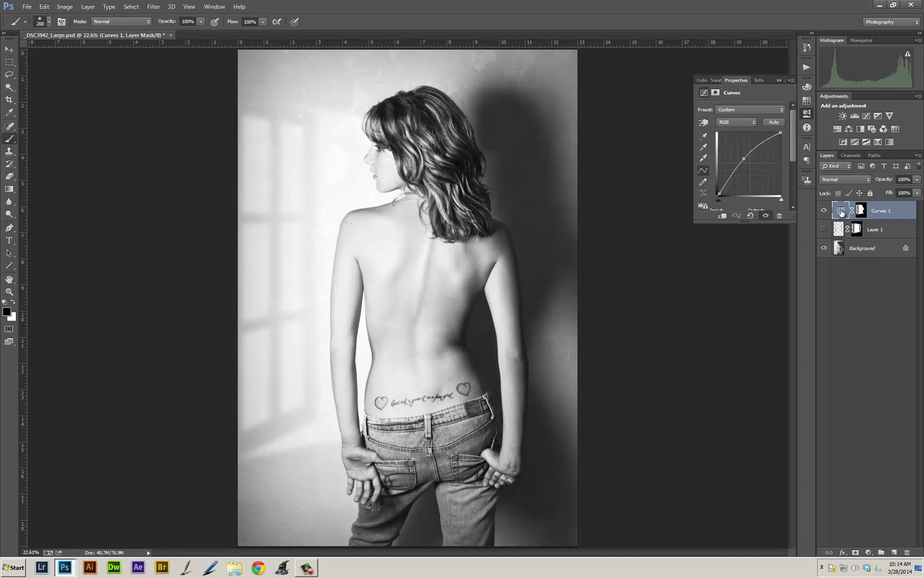
{"action": "left_click_drag", "start_coordinate": [742, 157], "coordinate": [743, 155]}
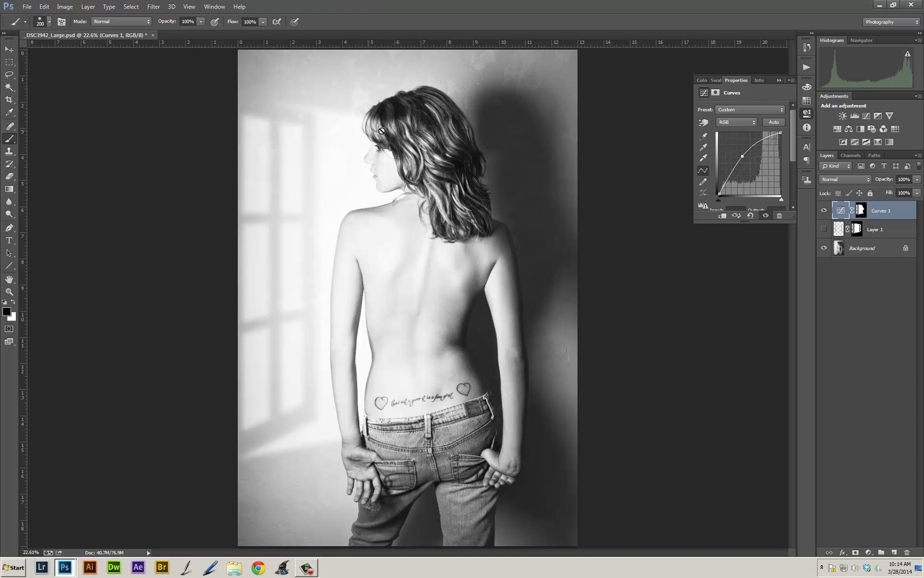
{"action": "left_click_drag", "start_coordinate": [883, 182], "coordinate": [876, 181]}
{"action": "key", "text": "Return"}
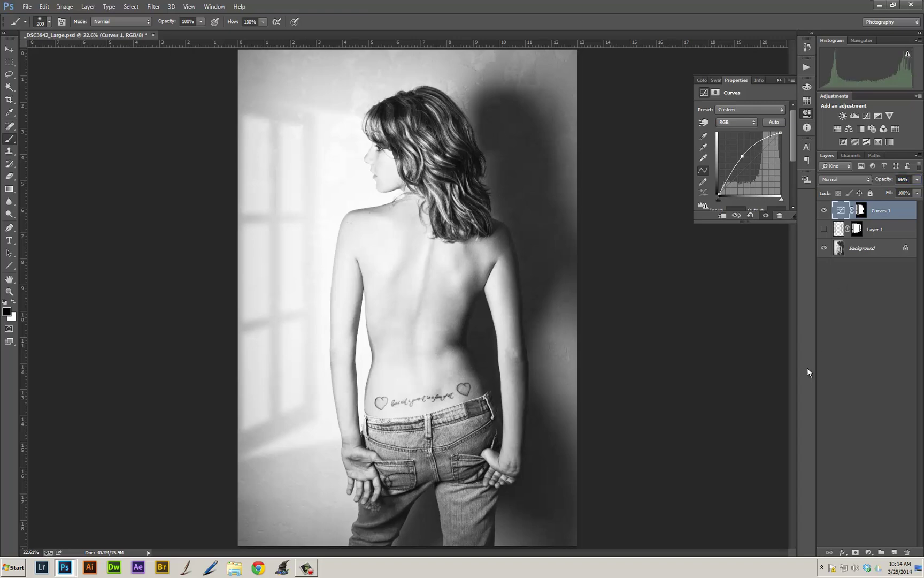